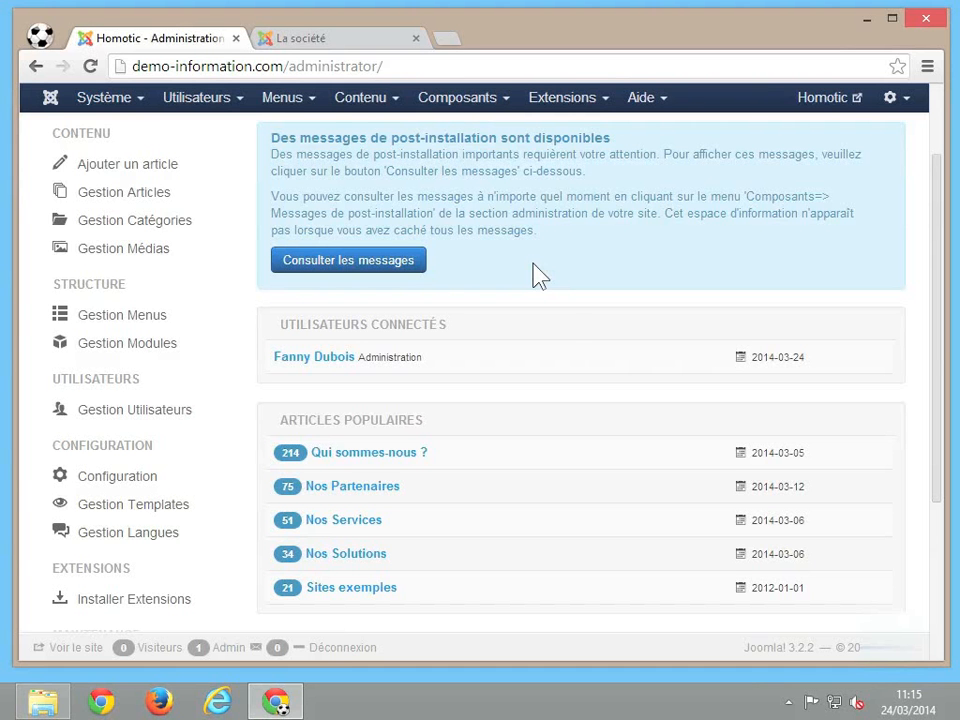
Open the category management page for web links
click(489, 107)
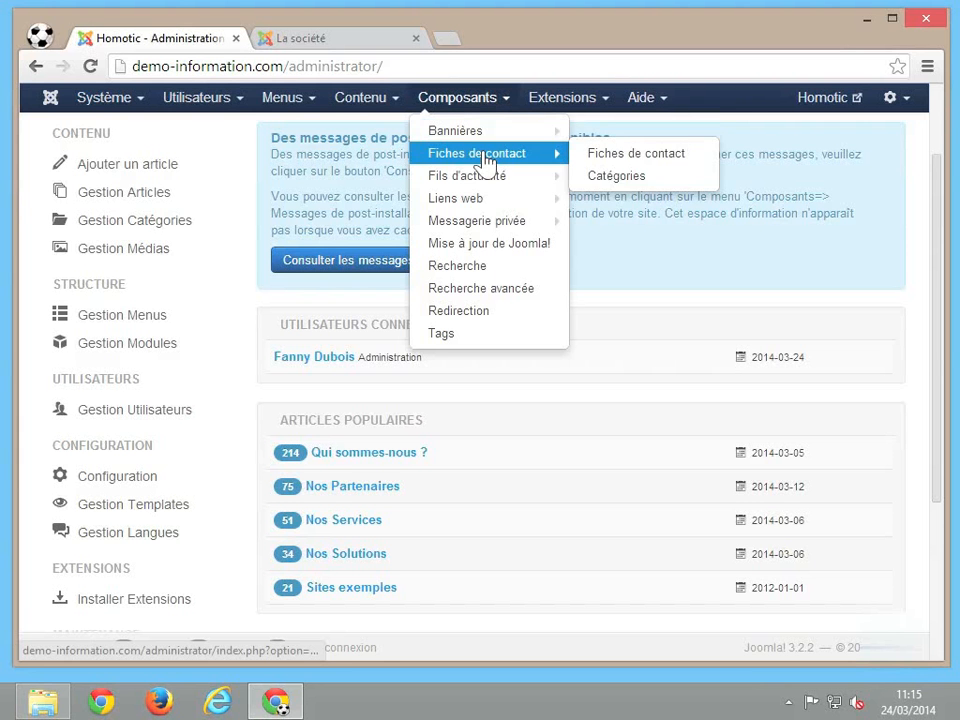
mouse_move(493, 205)
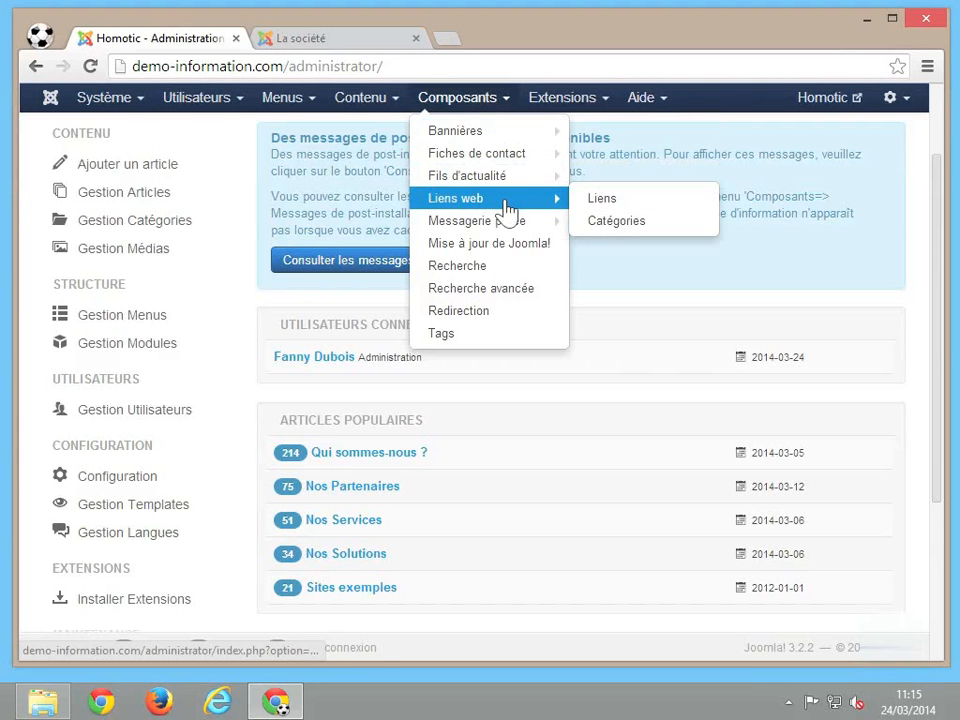
click(605, 221)
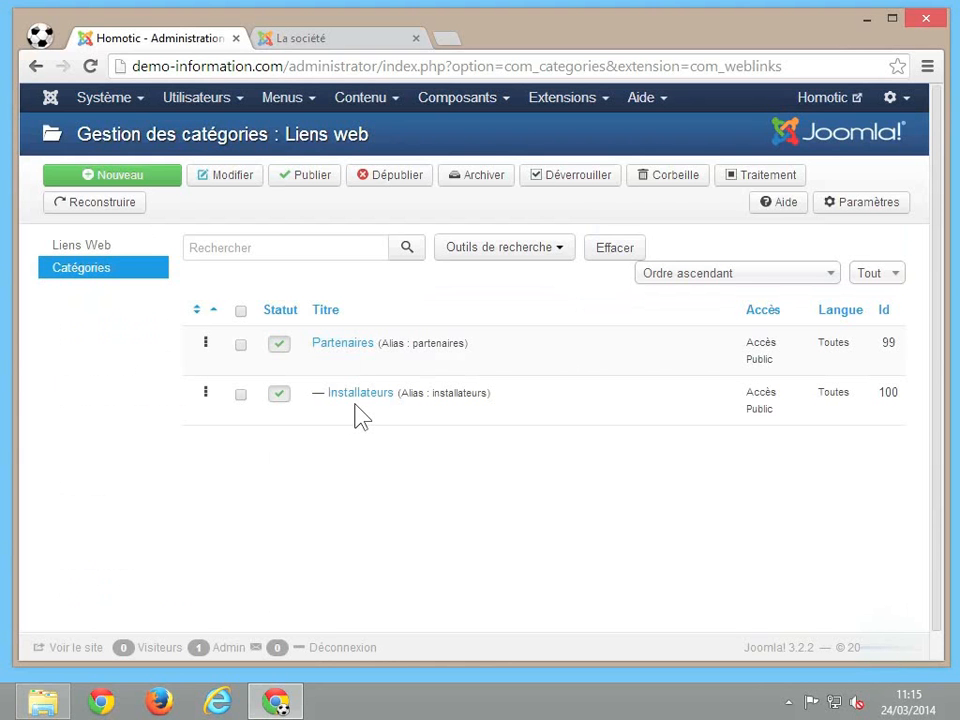
Create a new web link category titled Fournisseurs
click(168, 187)
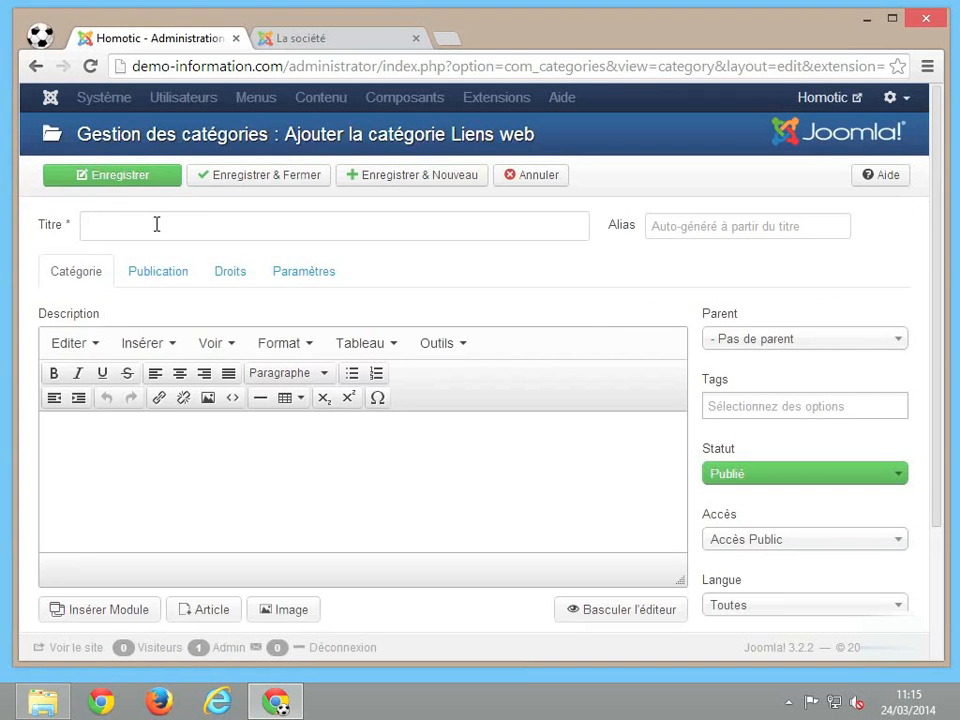
click(156, 224)
text(Four)
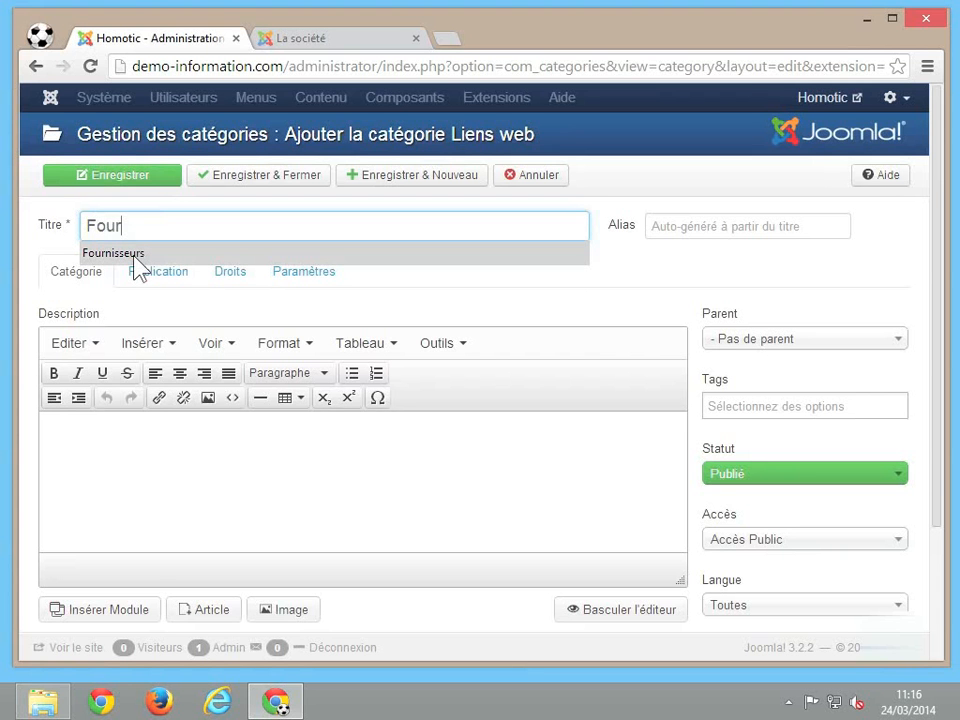
click(134, 256)
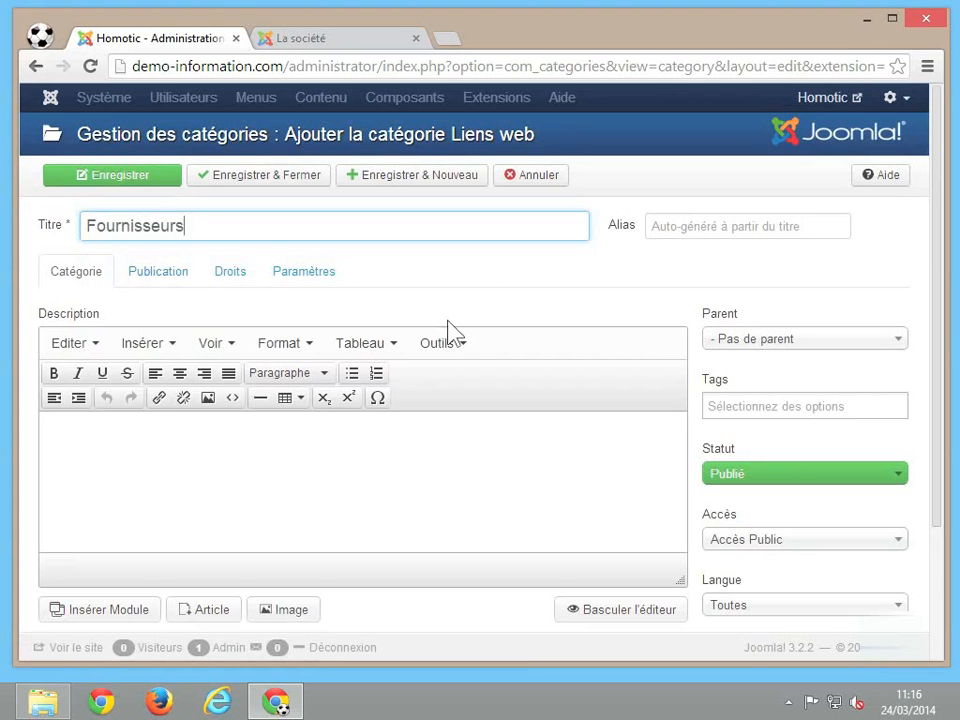
click(311, 478)
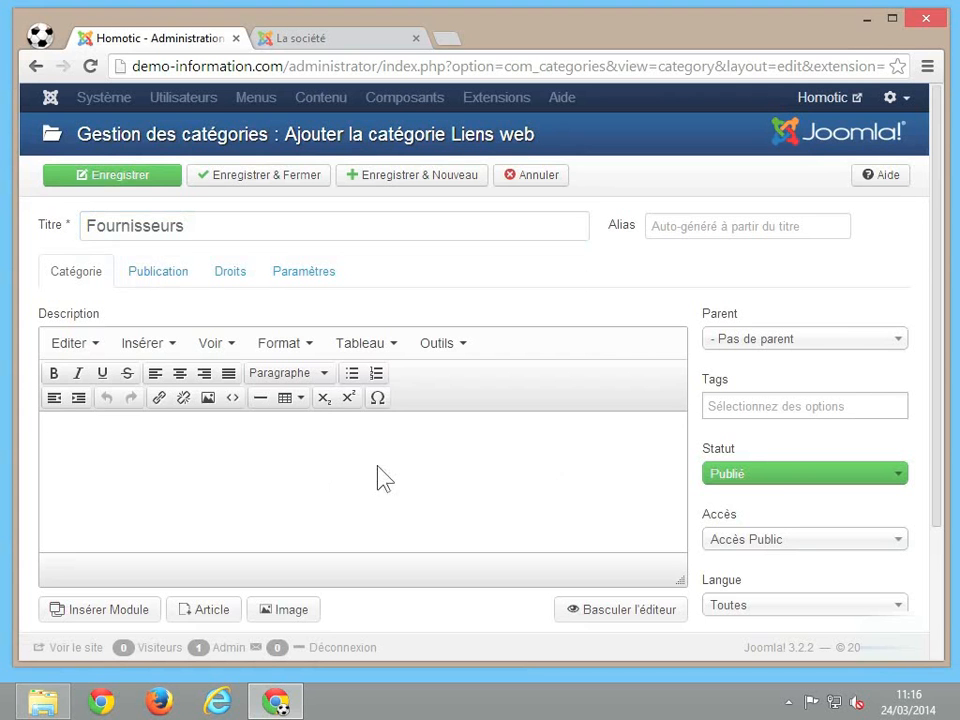
Make Partenaires the parent of the Fournisseurs category, then save and close it
click(752, 345)
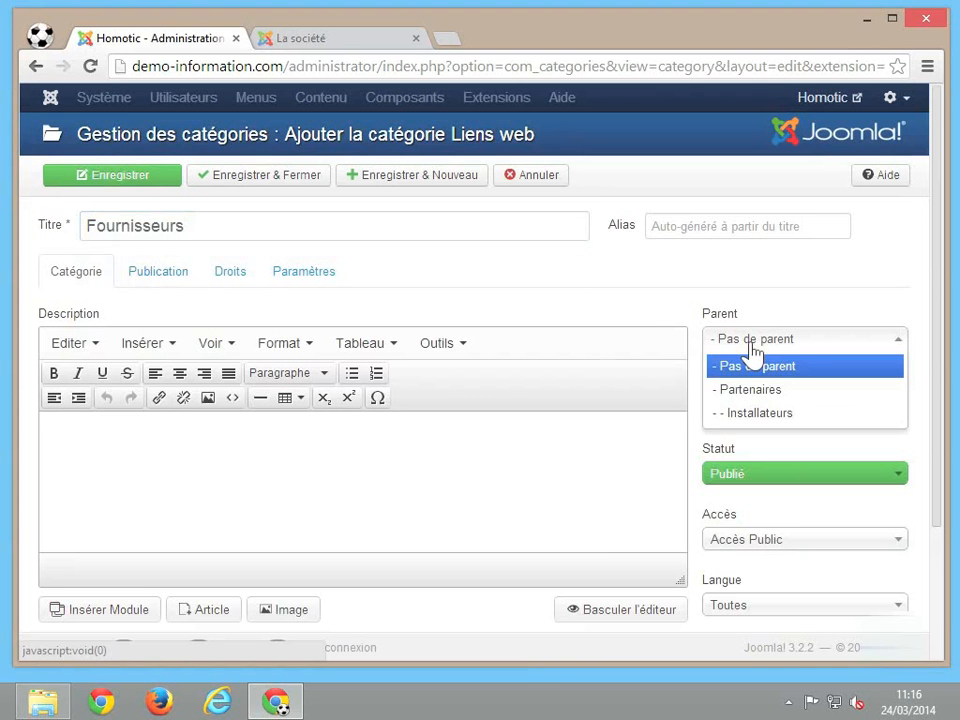
click(797, 392)
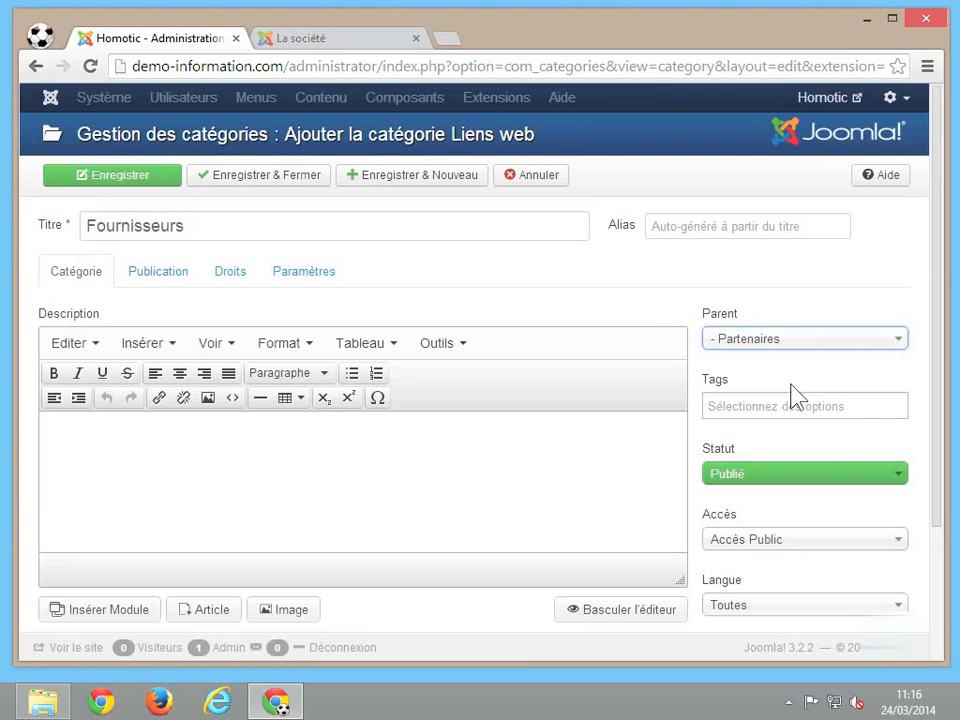
click(903, 373)
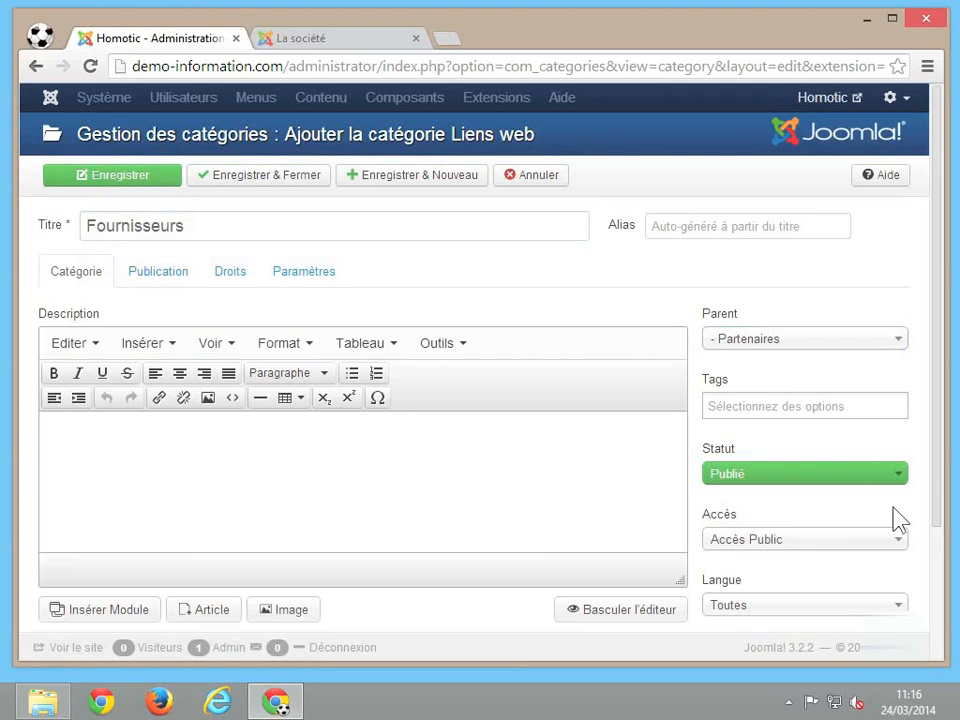
scroll(897, 520, down, 2)
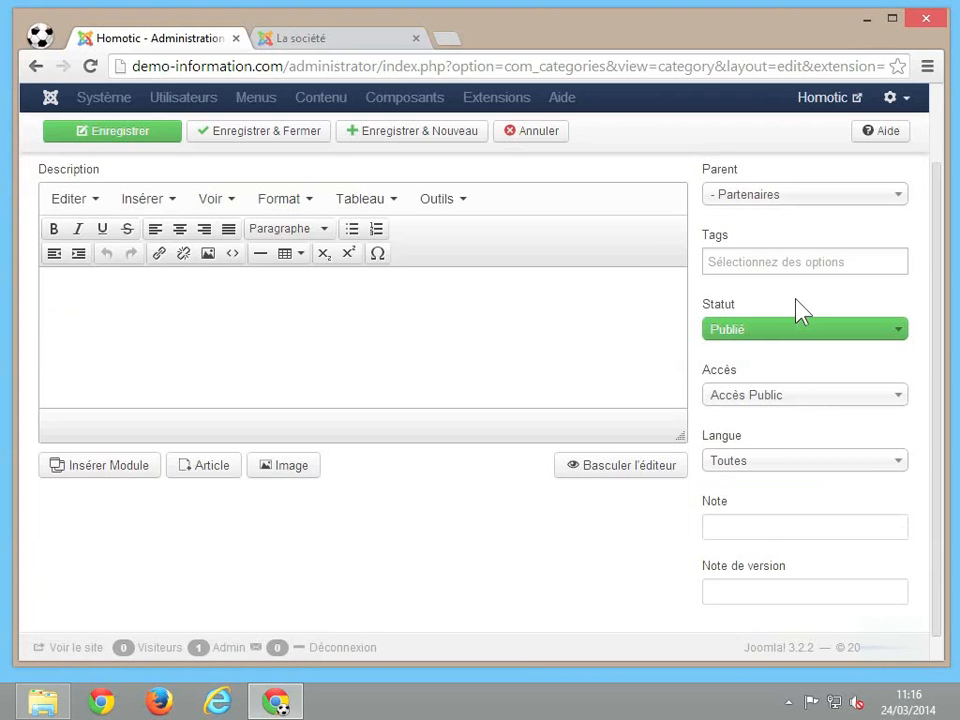
scroll(800, 312, up, 2)
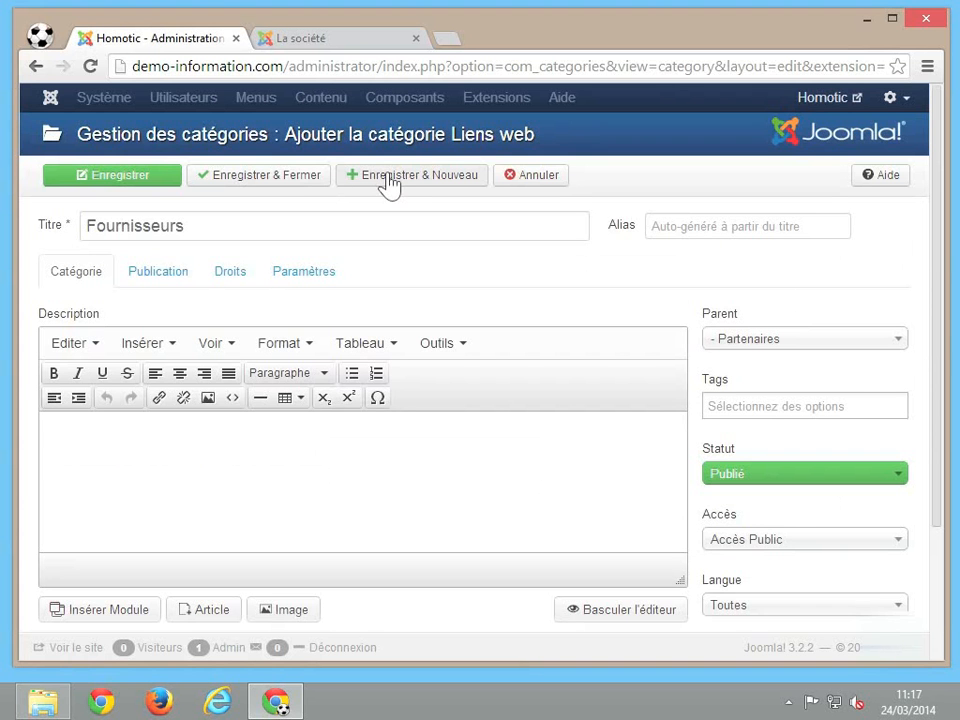
click(307, 183)
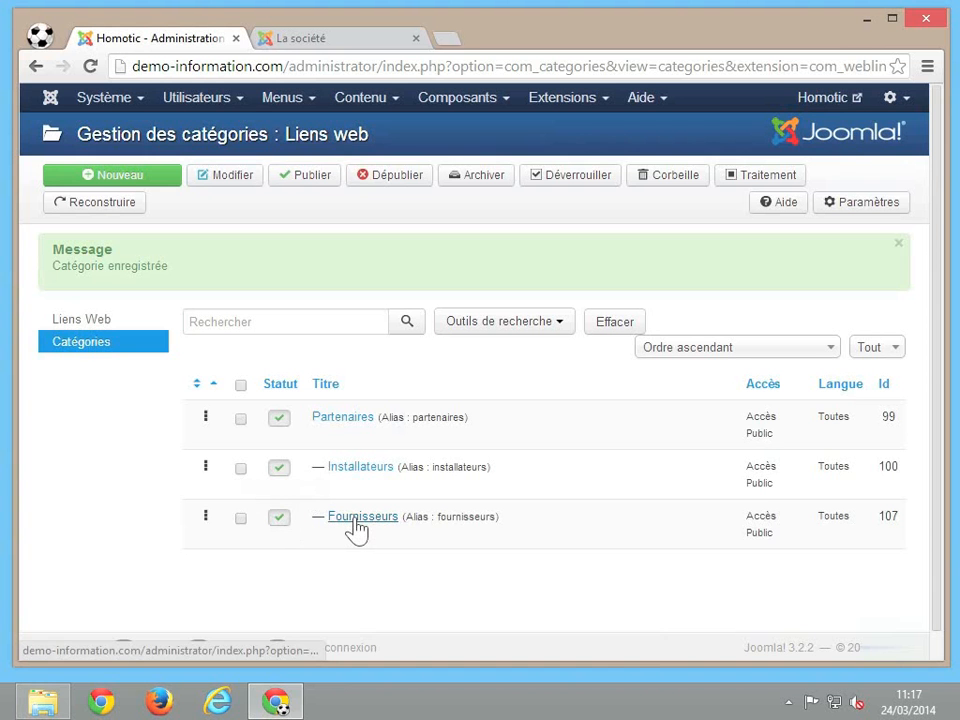
Select the Fournisseurs and Installateurs categories and examine the batch processing options, including the move or copy destinations
click(241, 519)
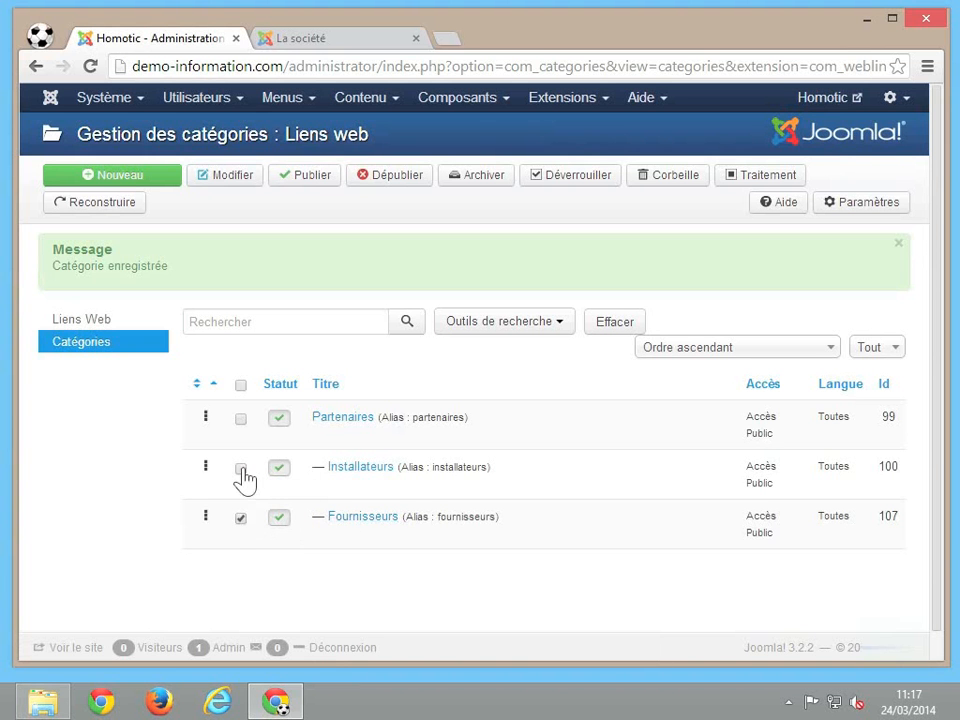
click(241, 469)
click(755, 180)
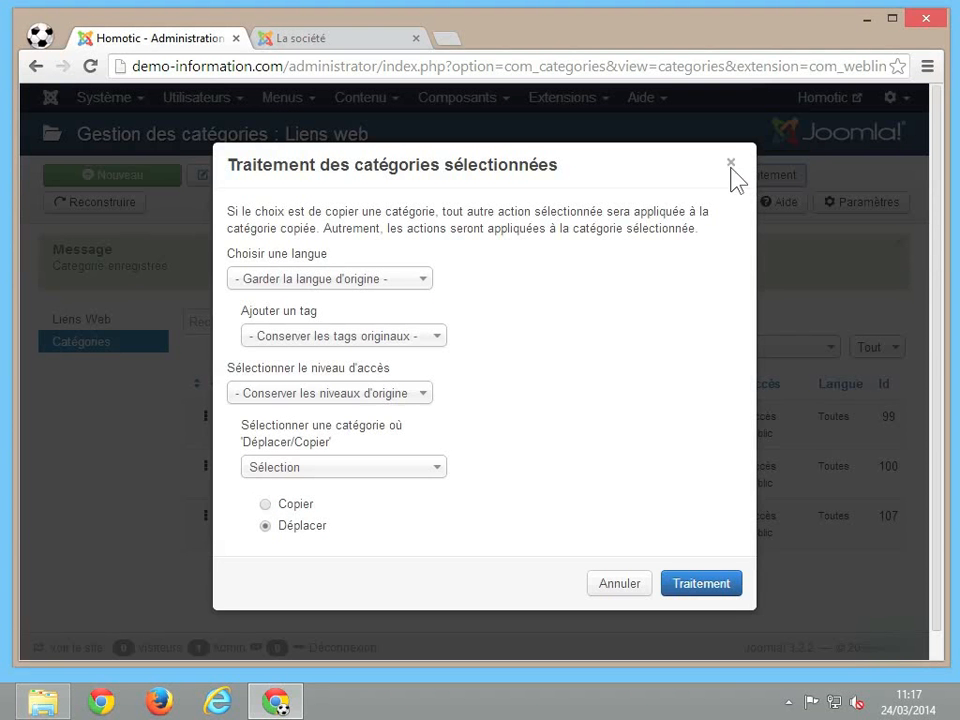
click(307, 472)
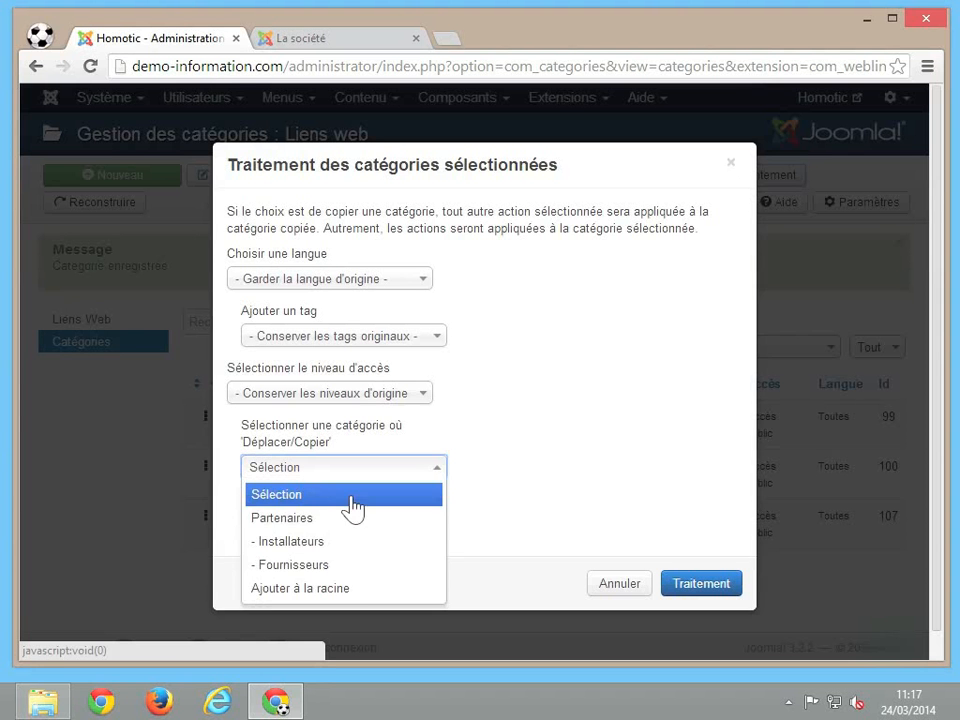
click(636, 470)
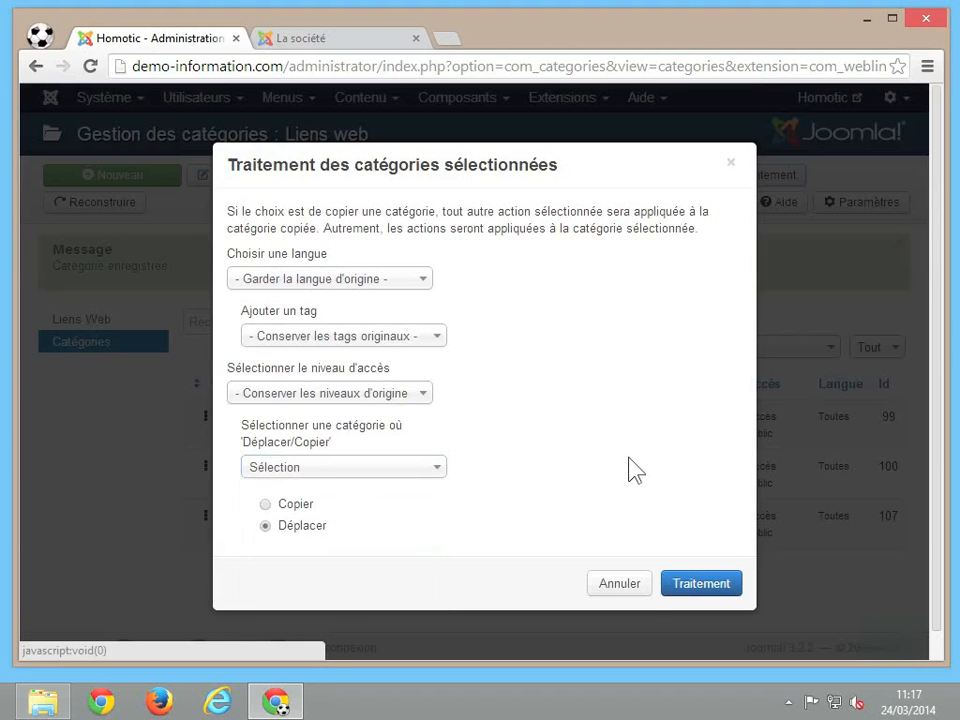
click(643, 590)
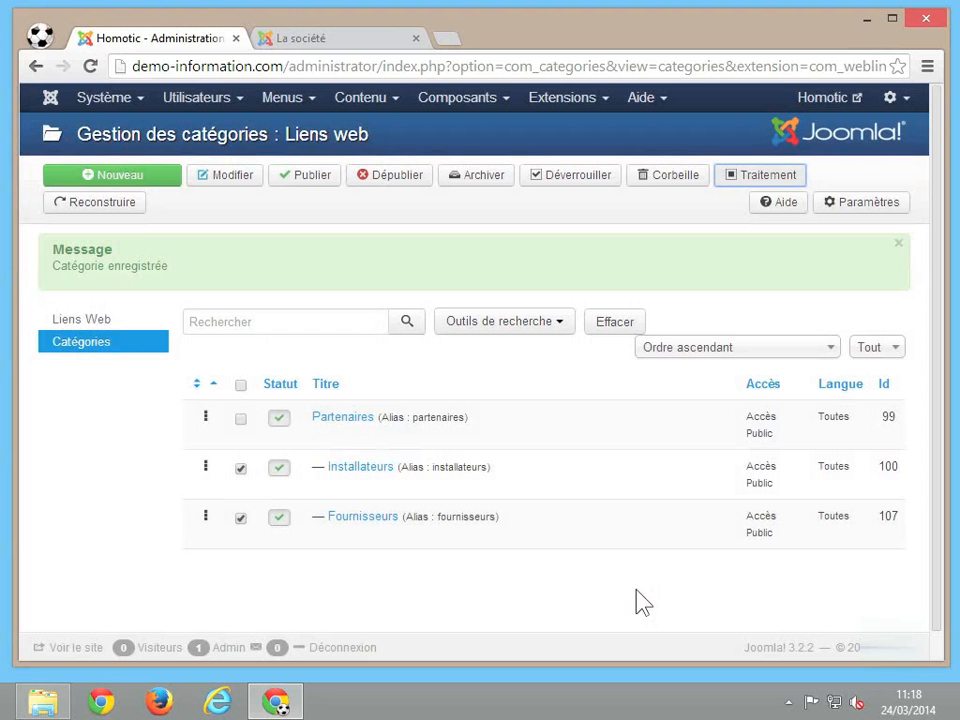
Create a new web link titled Room 19 Domotique in the web links list
click(82, 326)
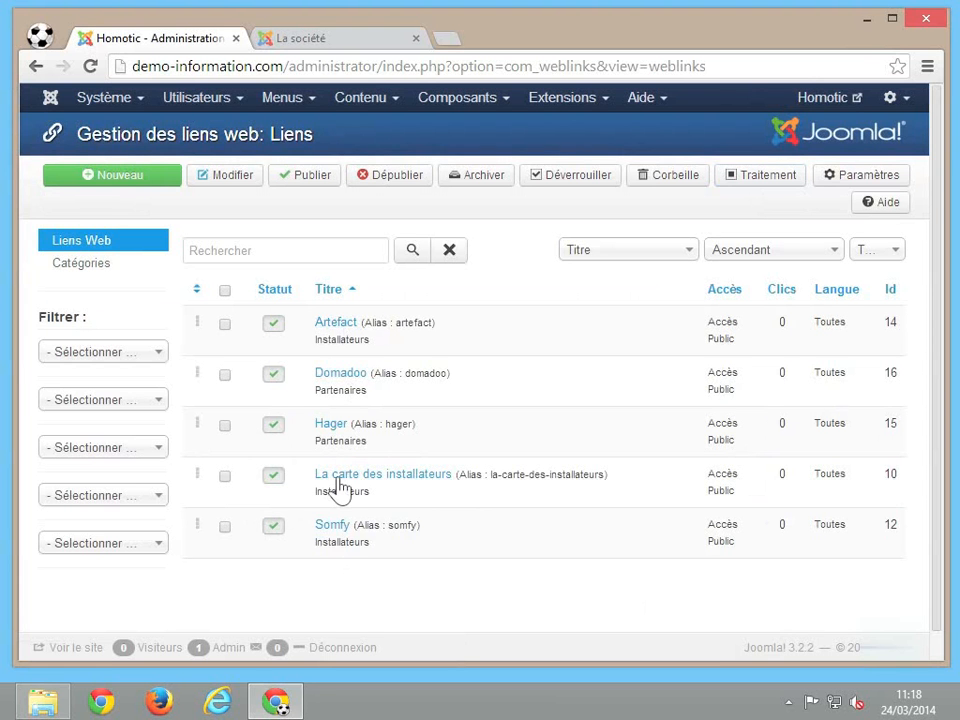
click(138, 194)
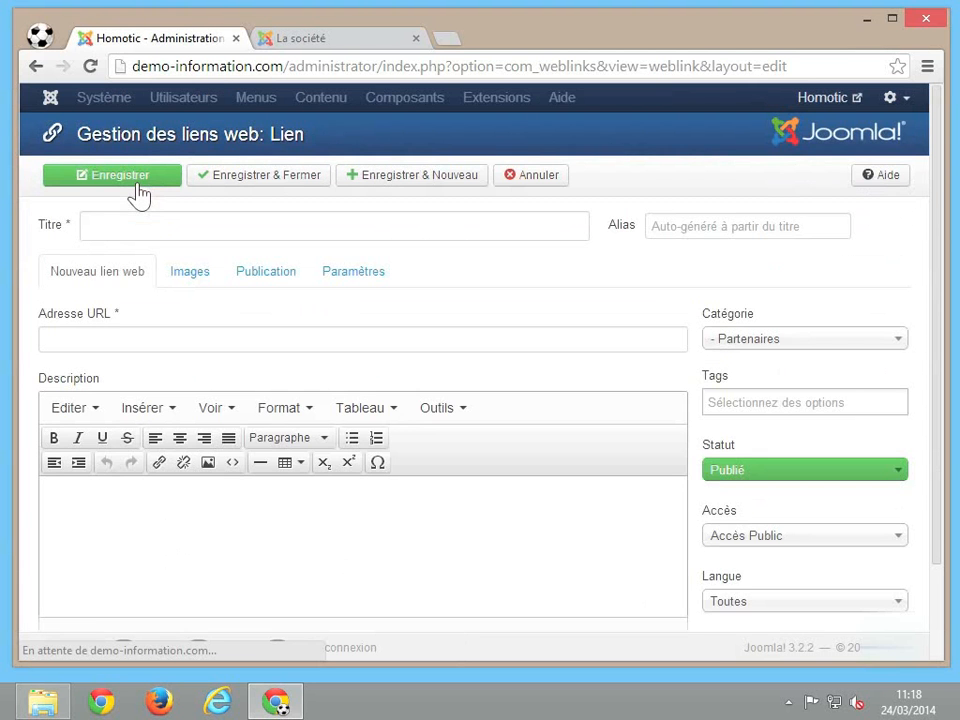
click(166, 226)
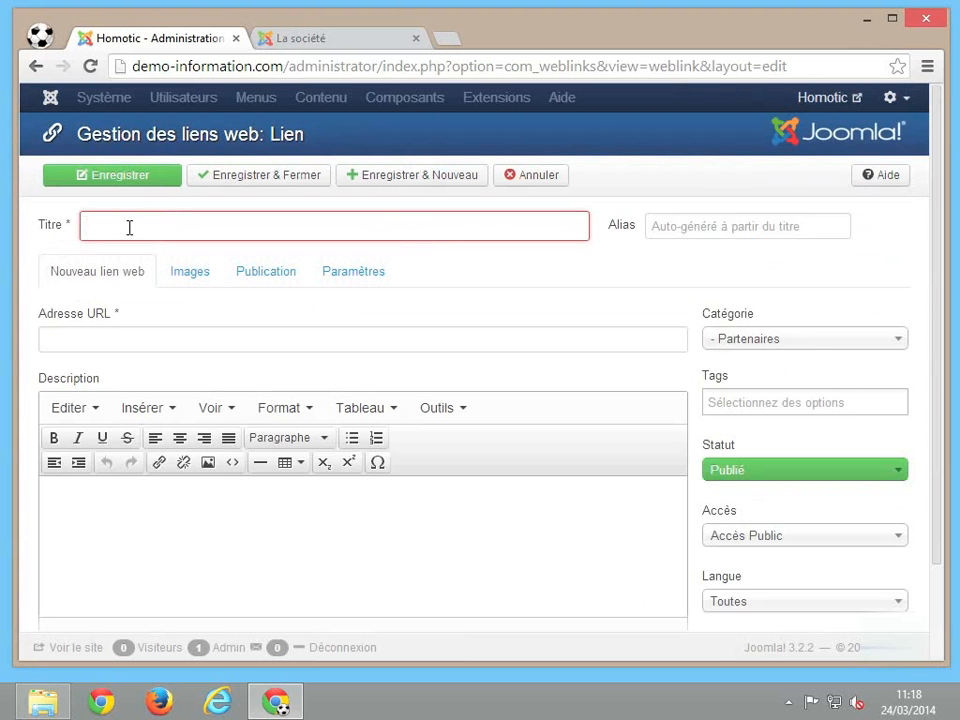
text(R)
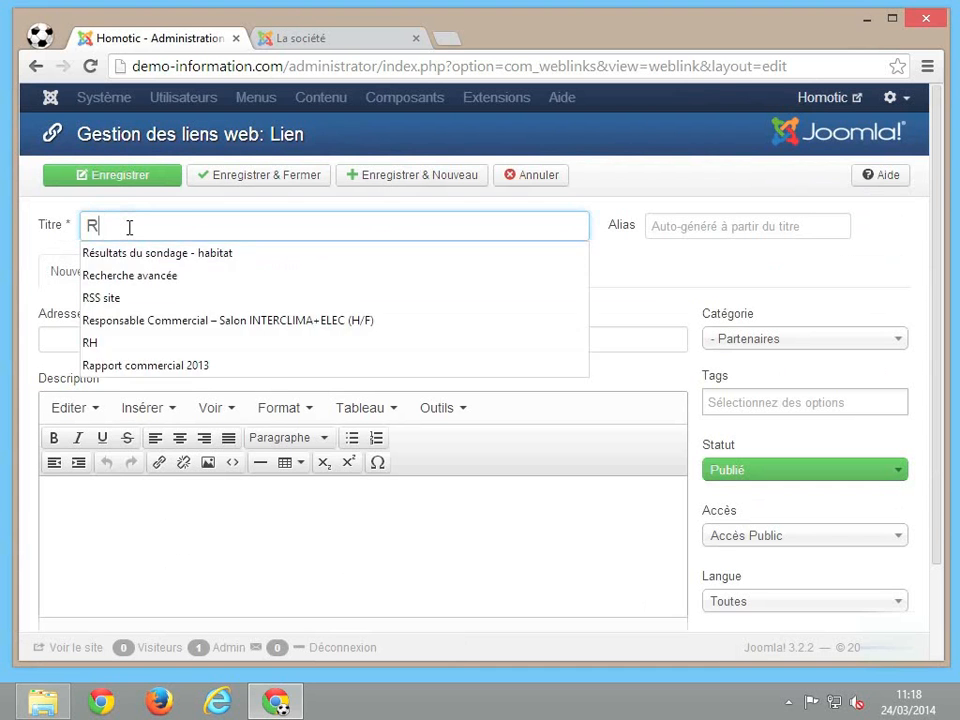
text(oom)
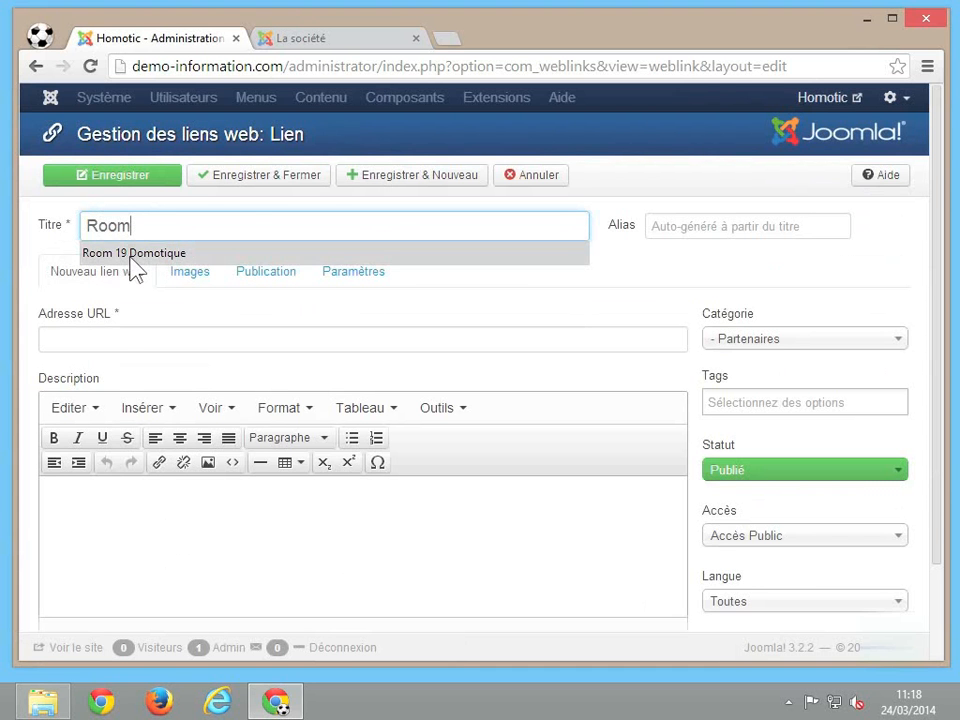
click(132, 256)
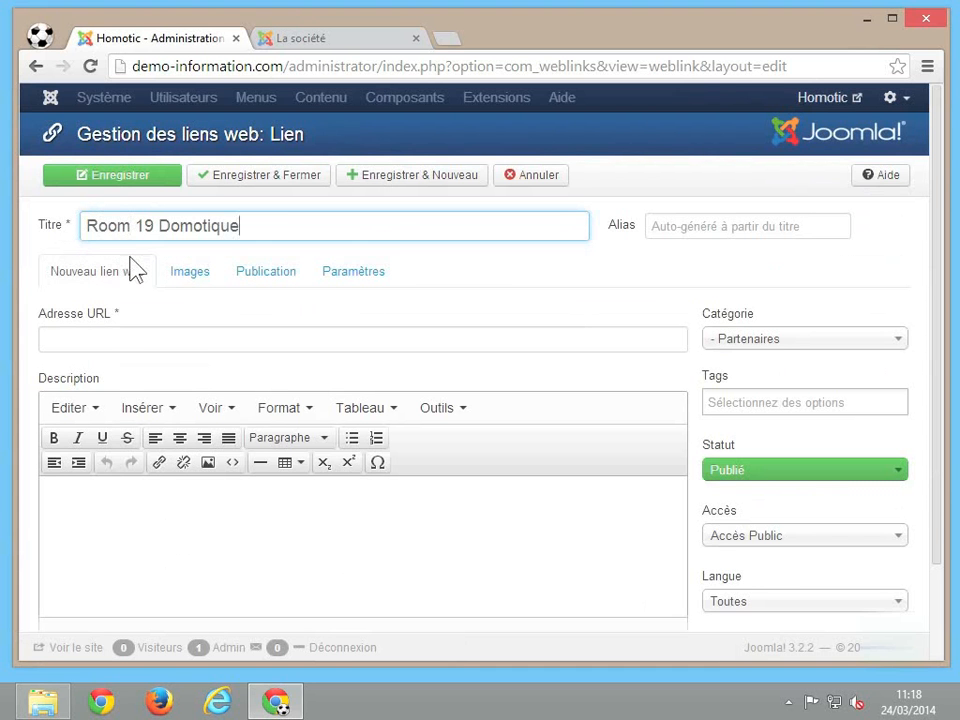
click(107, 341)
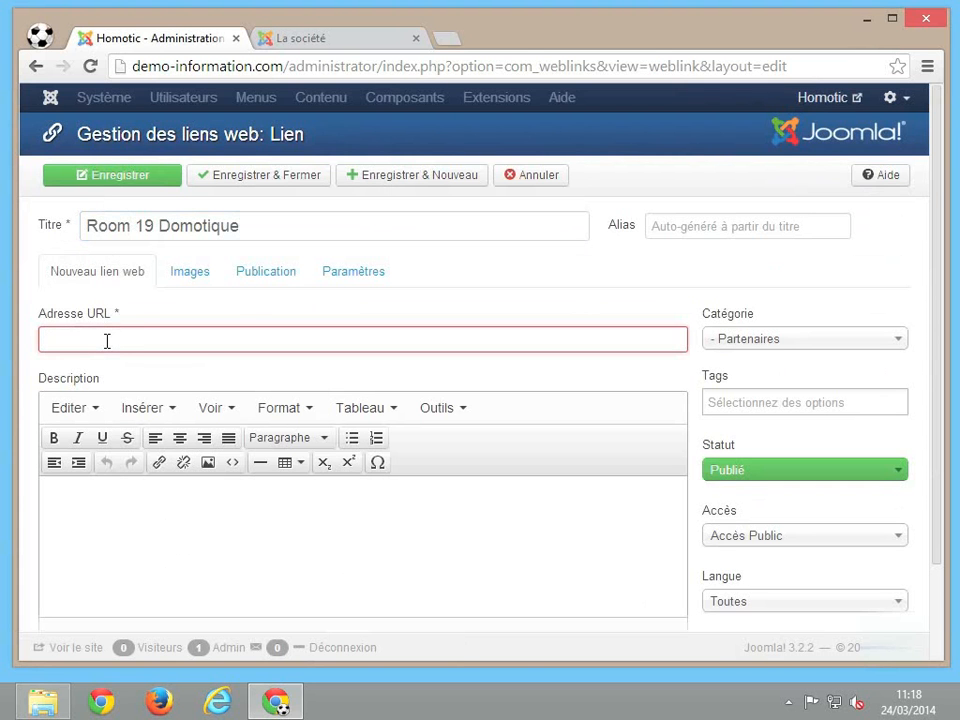
text(http://www.room19.fr/domotique/)
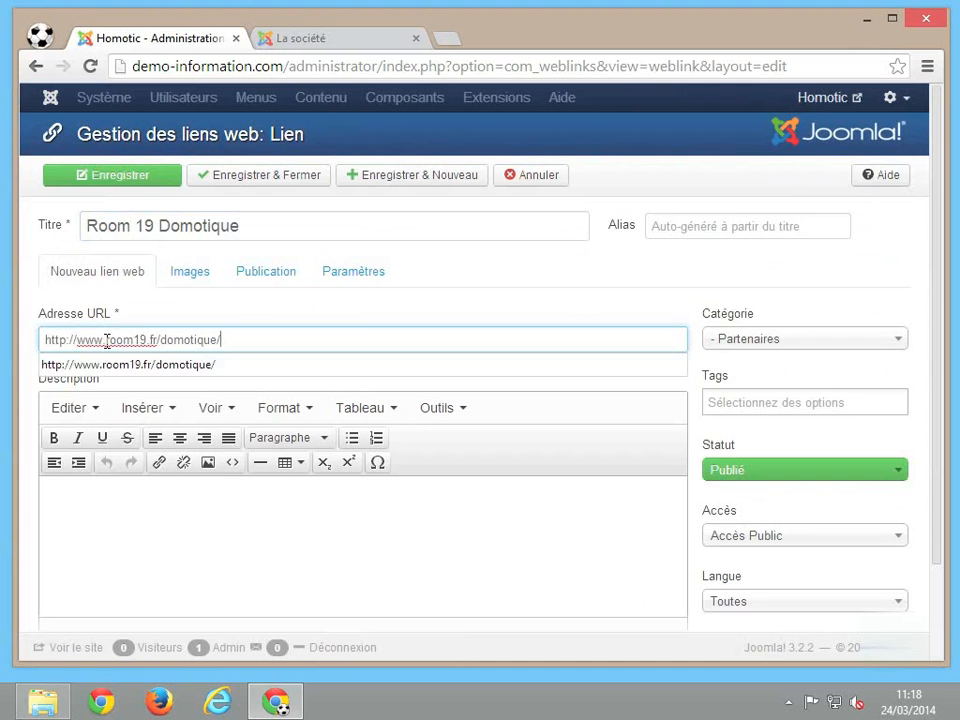
click(354, 321)
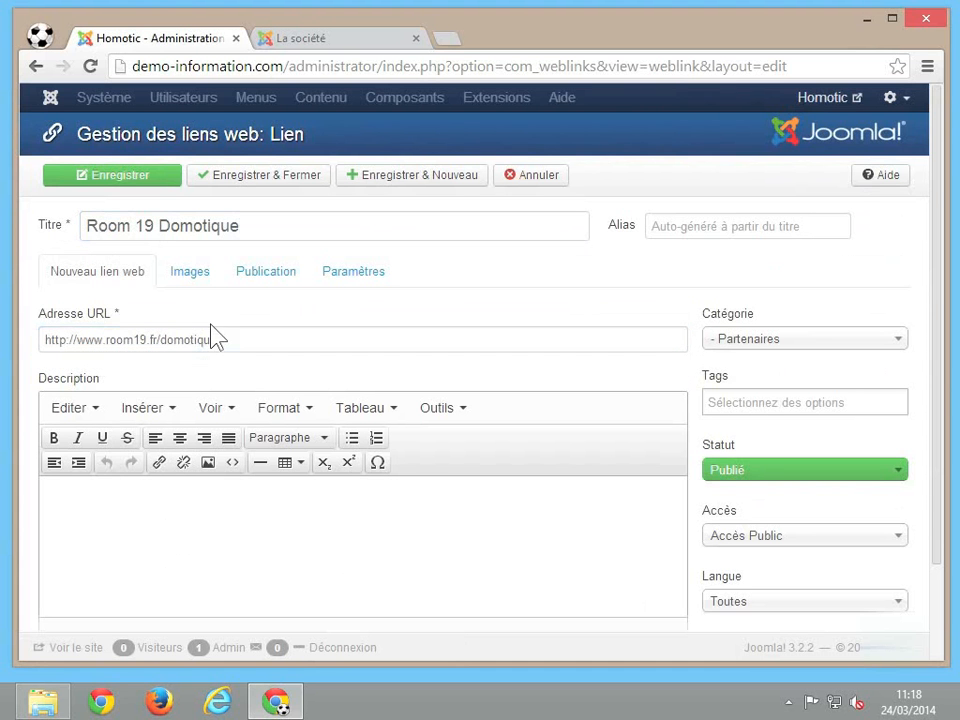
click(215, 339)
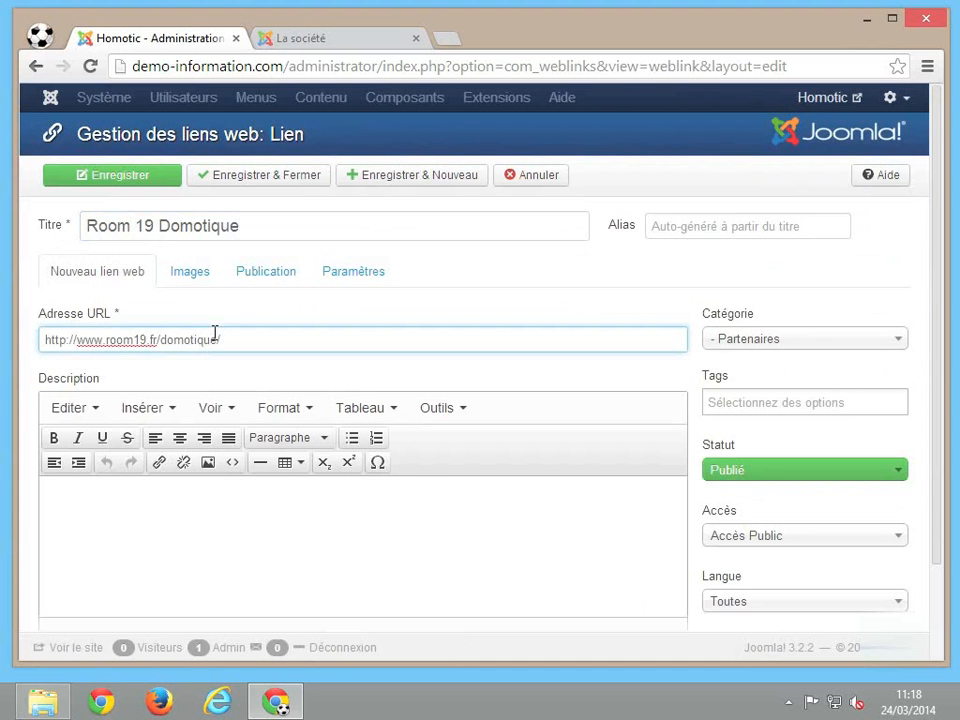
click(267, 494)
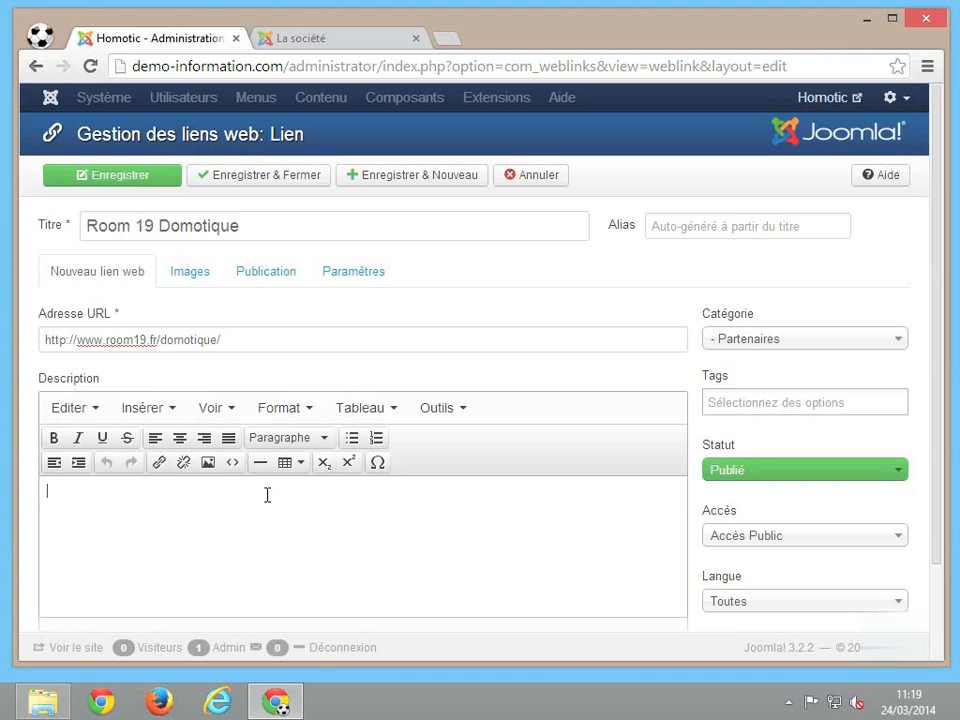
Examine the new link's image, publication and parameter settings, including the available link target options
click(199, 284)
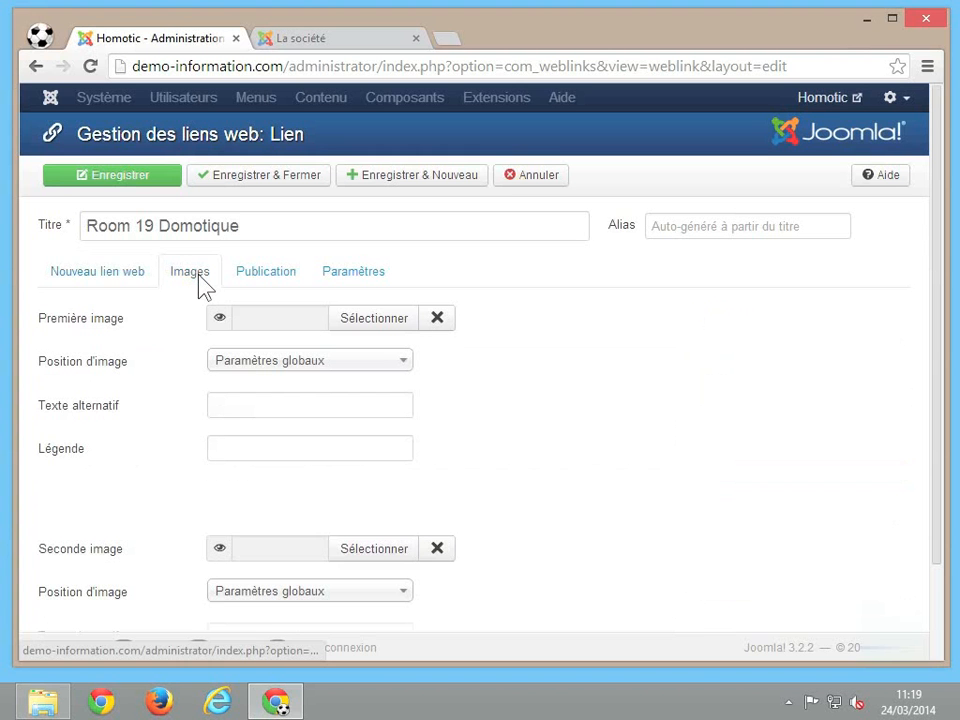
click(266, 281)
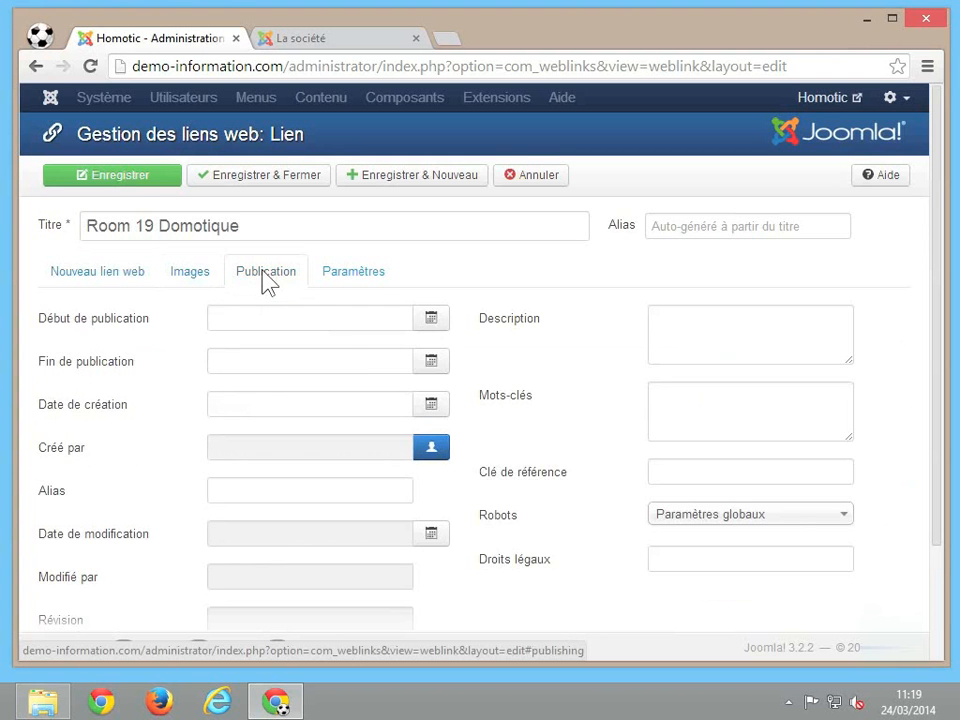
click(350, 282)
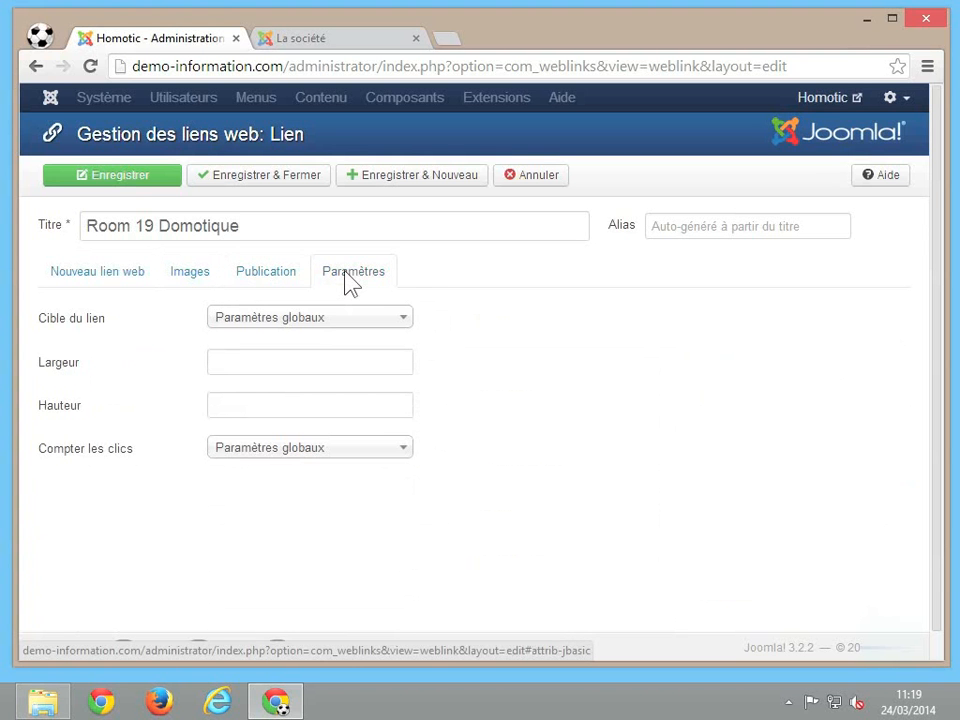
click(237, 320)
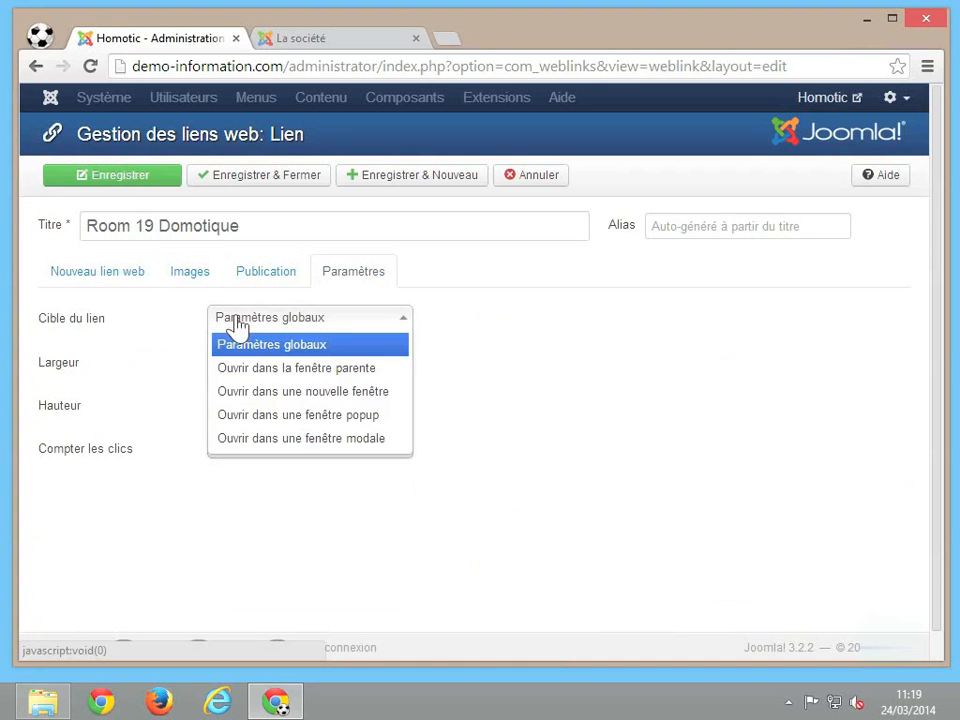
click(570, 378)
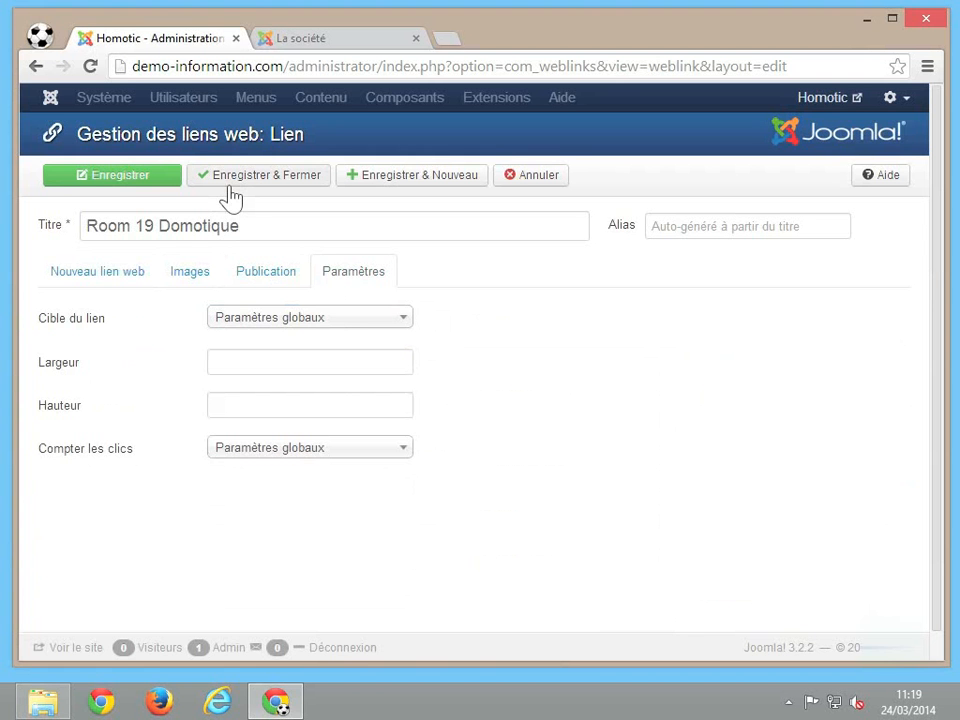
Assign the Room 19 Domotique link to the Fournisseurs category, then save and close it
click(115, 274)
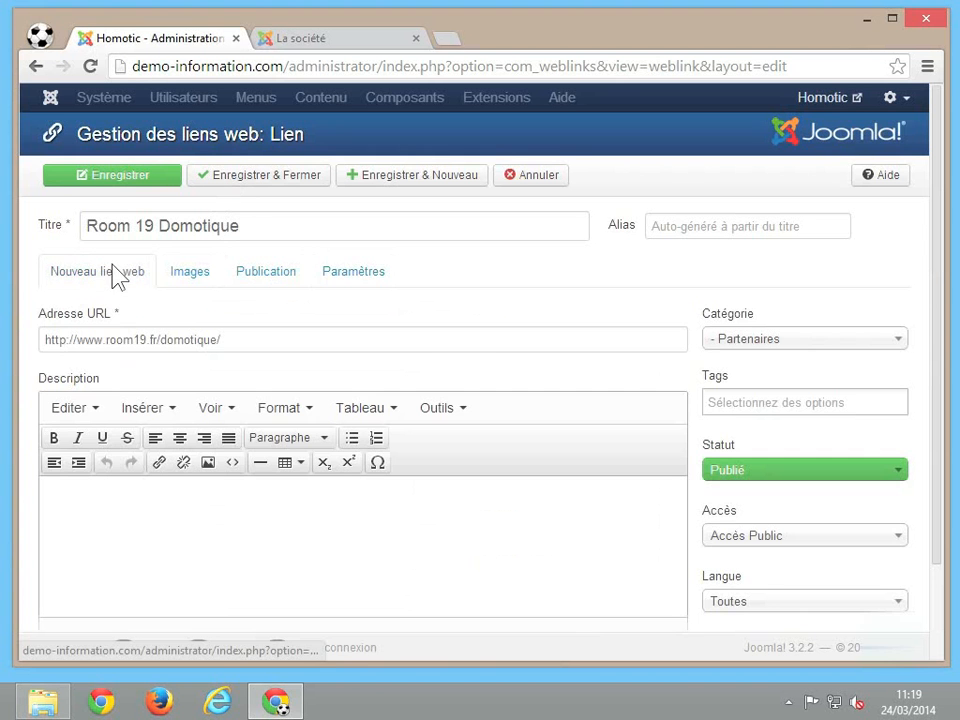
click(731, 345)
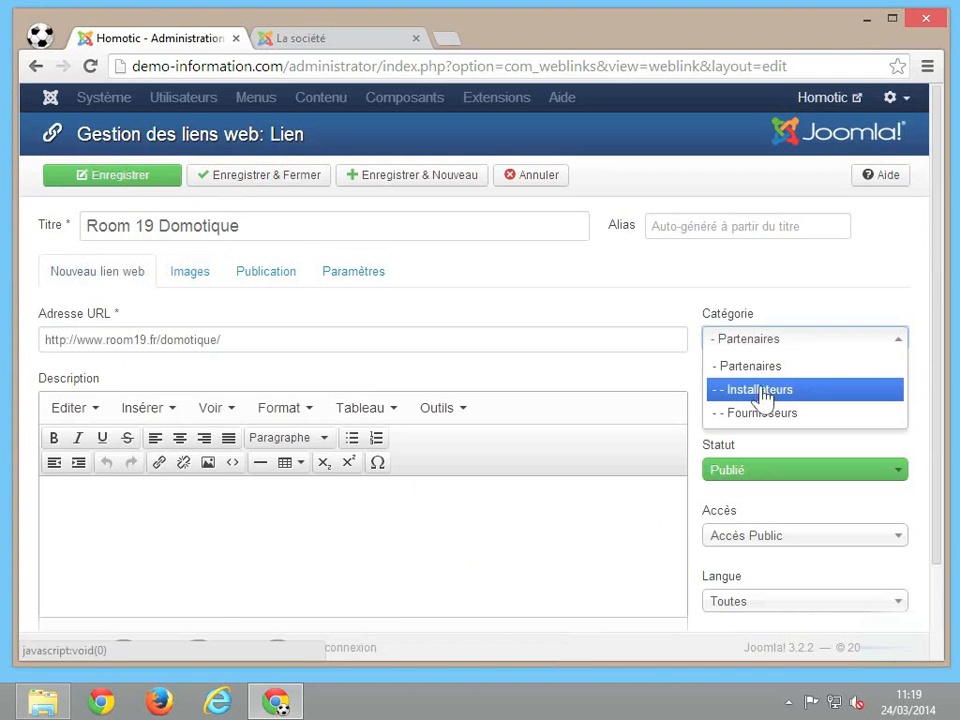
click(762, 414)
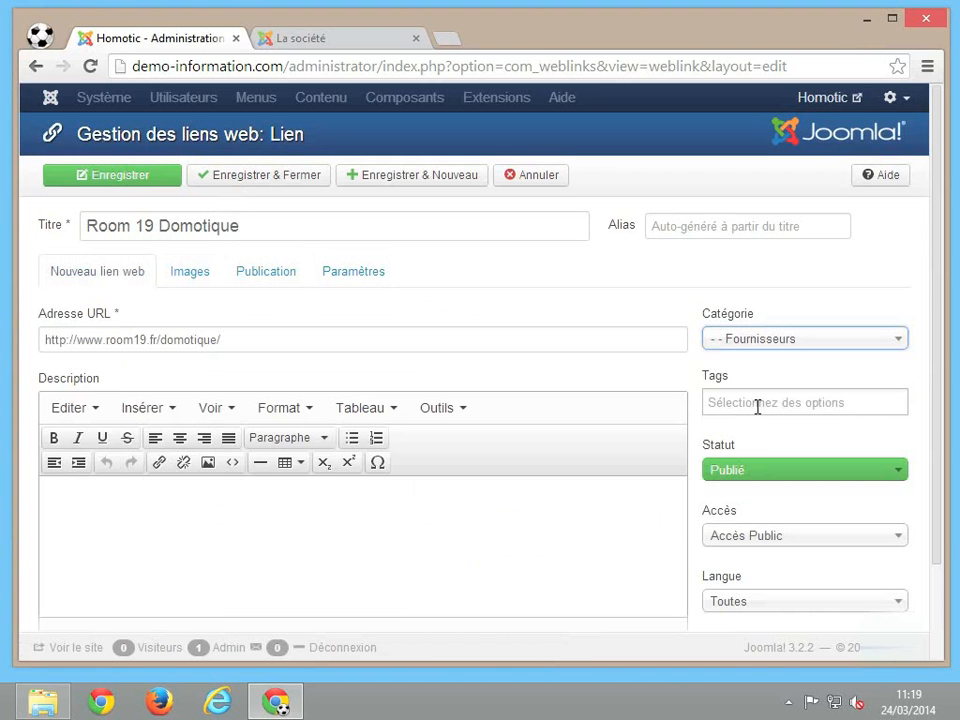
click(293, 178)
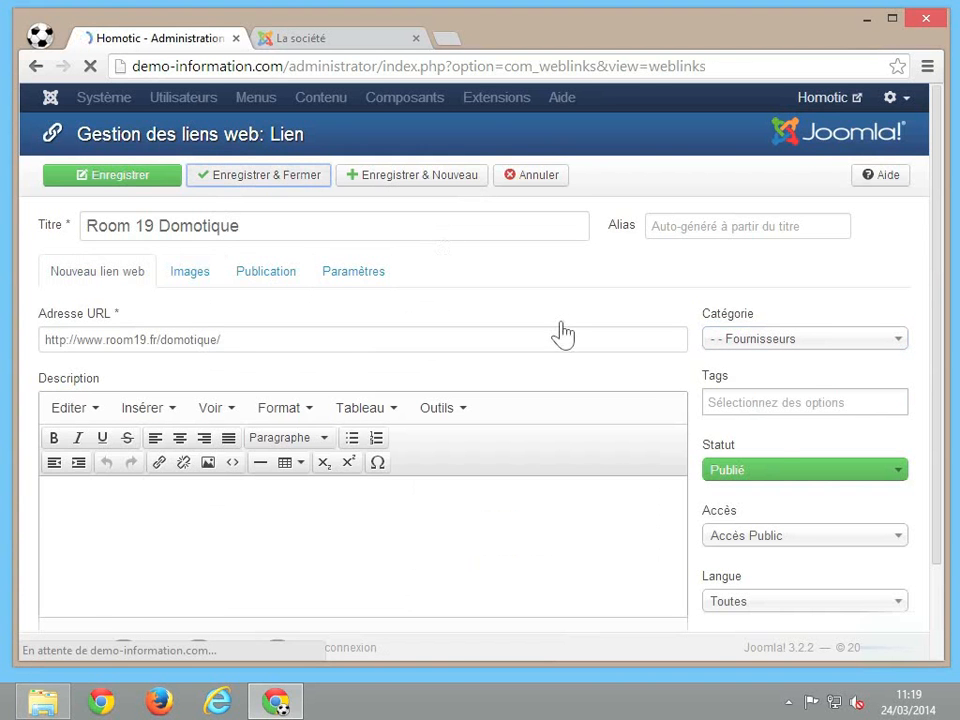
scroll(575, 413, down, 1)
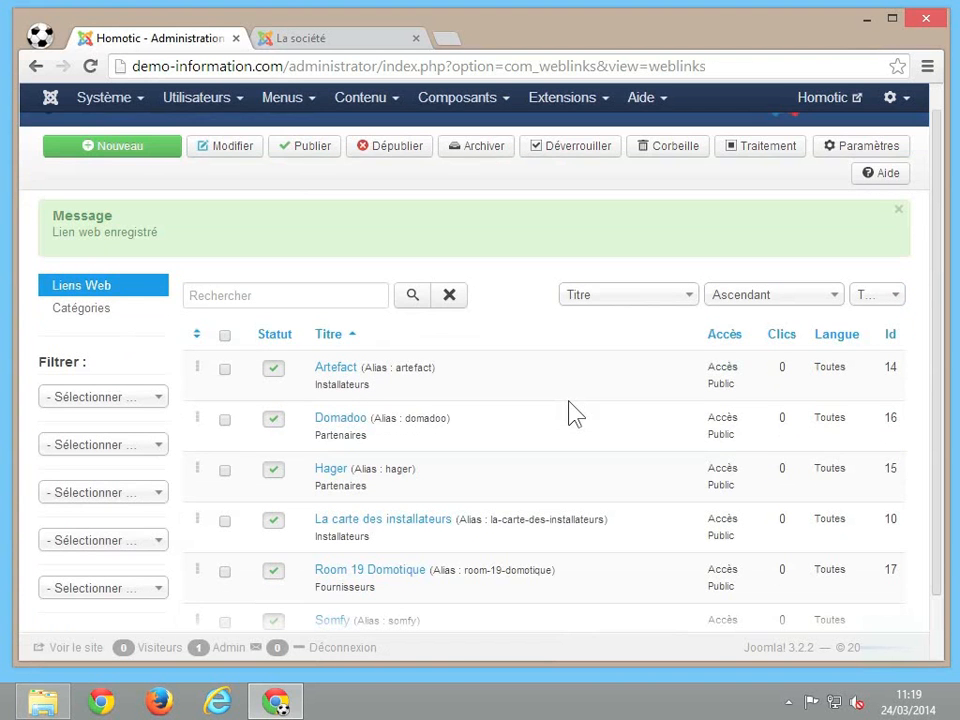